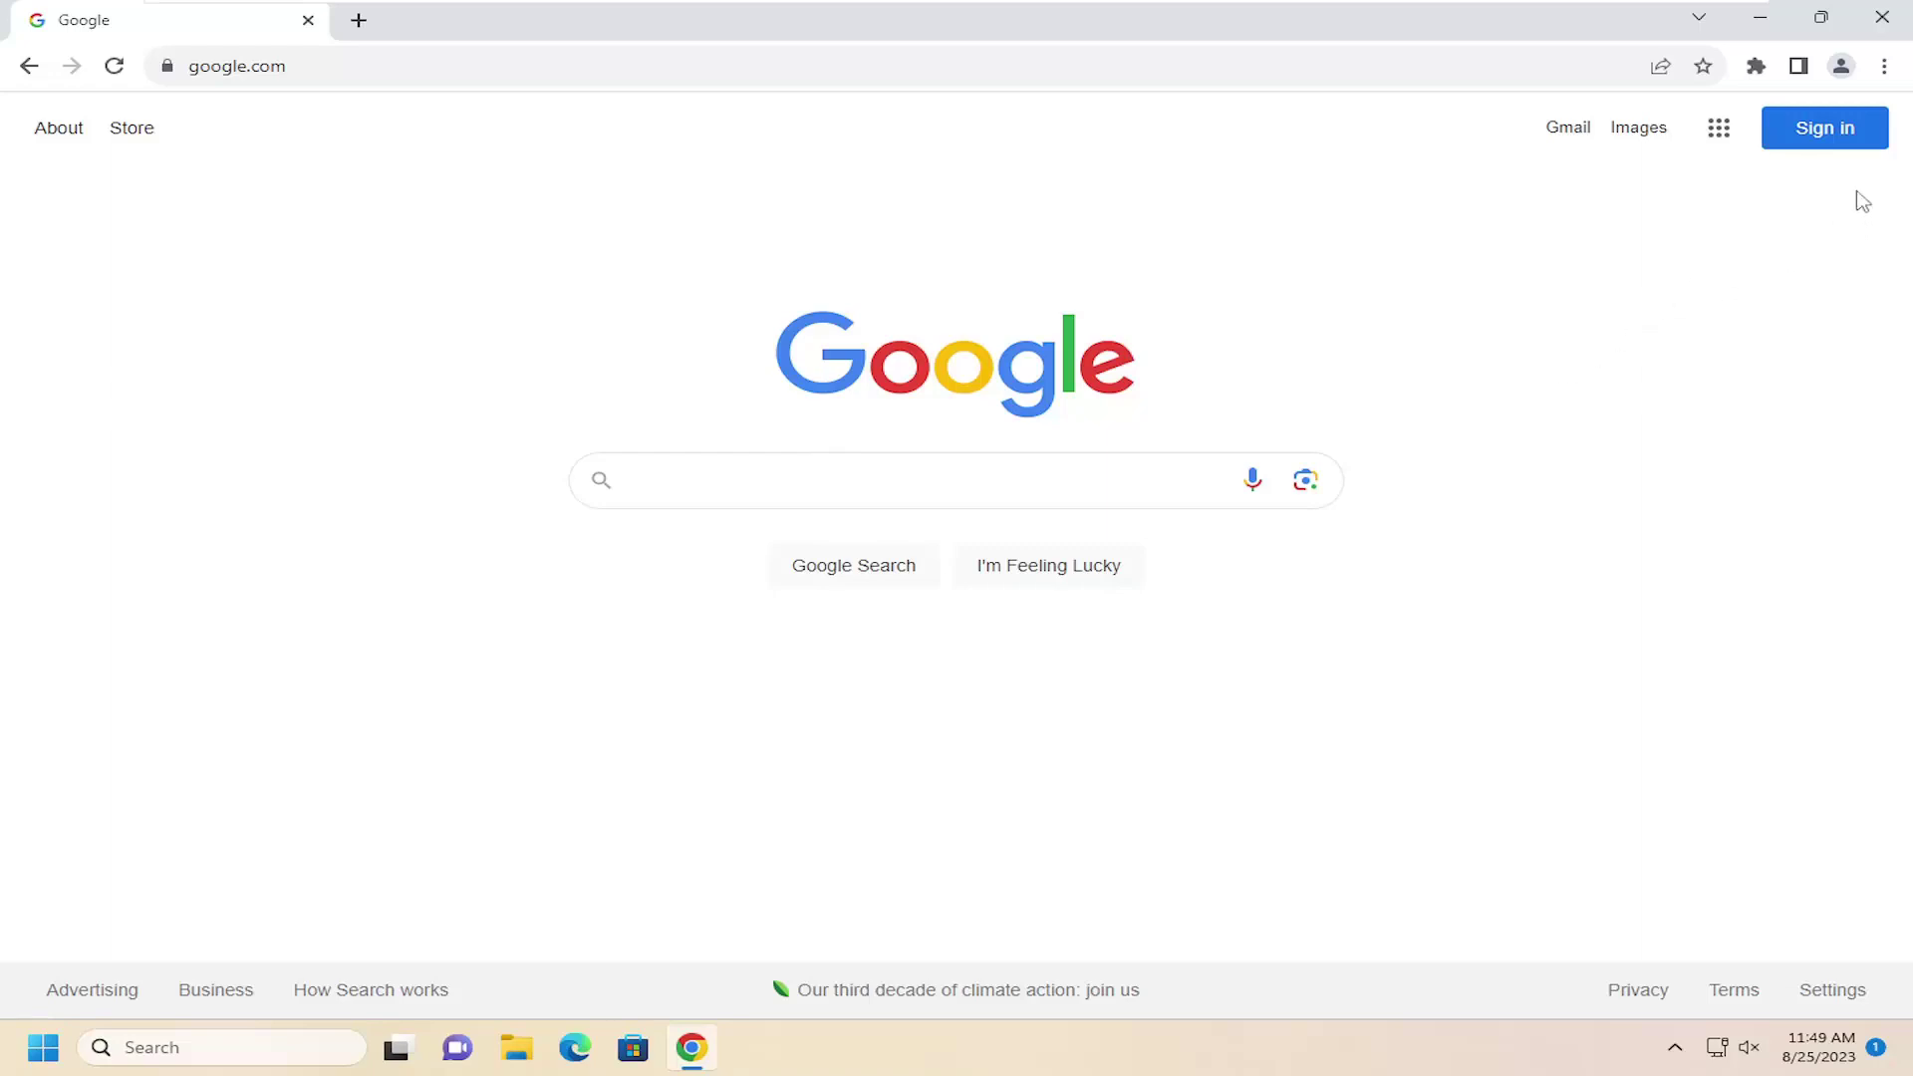
# Step: Go to Settings > Autofill and passwords > Payment methods and open the Add card form
pyautogui.click(1884, 69)
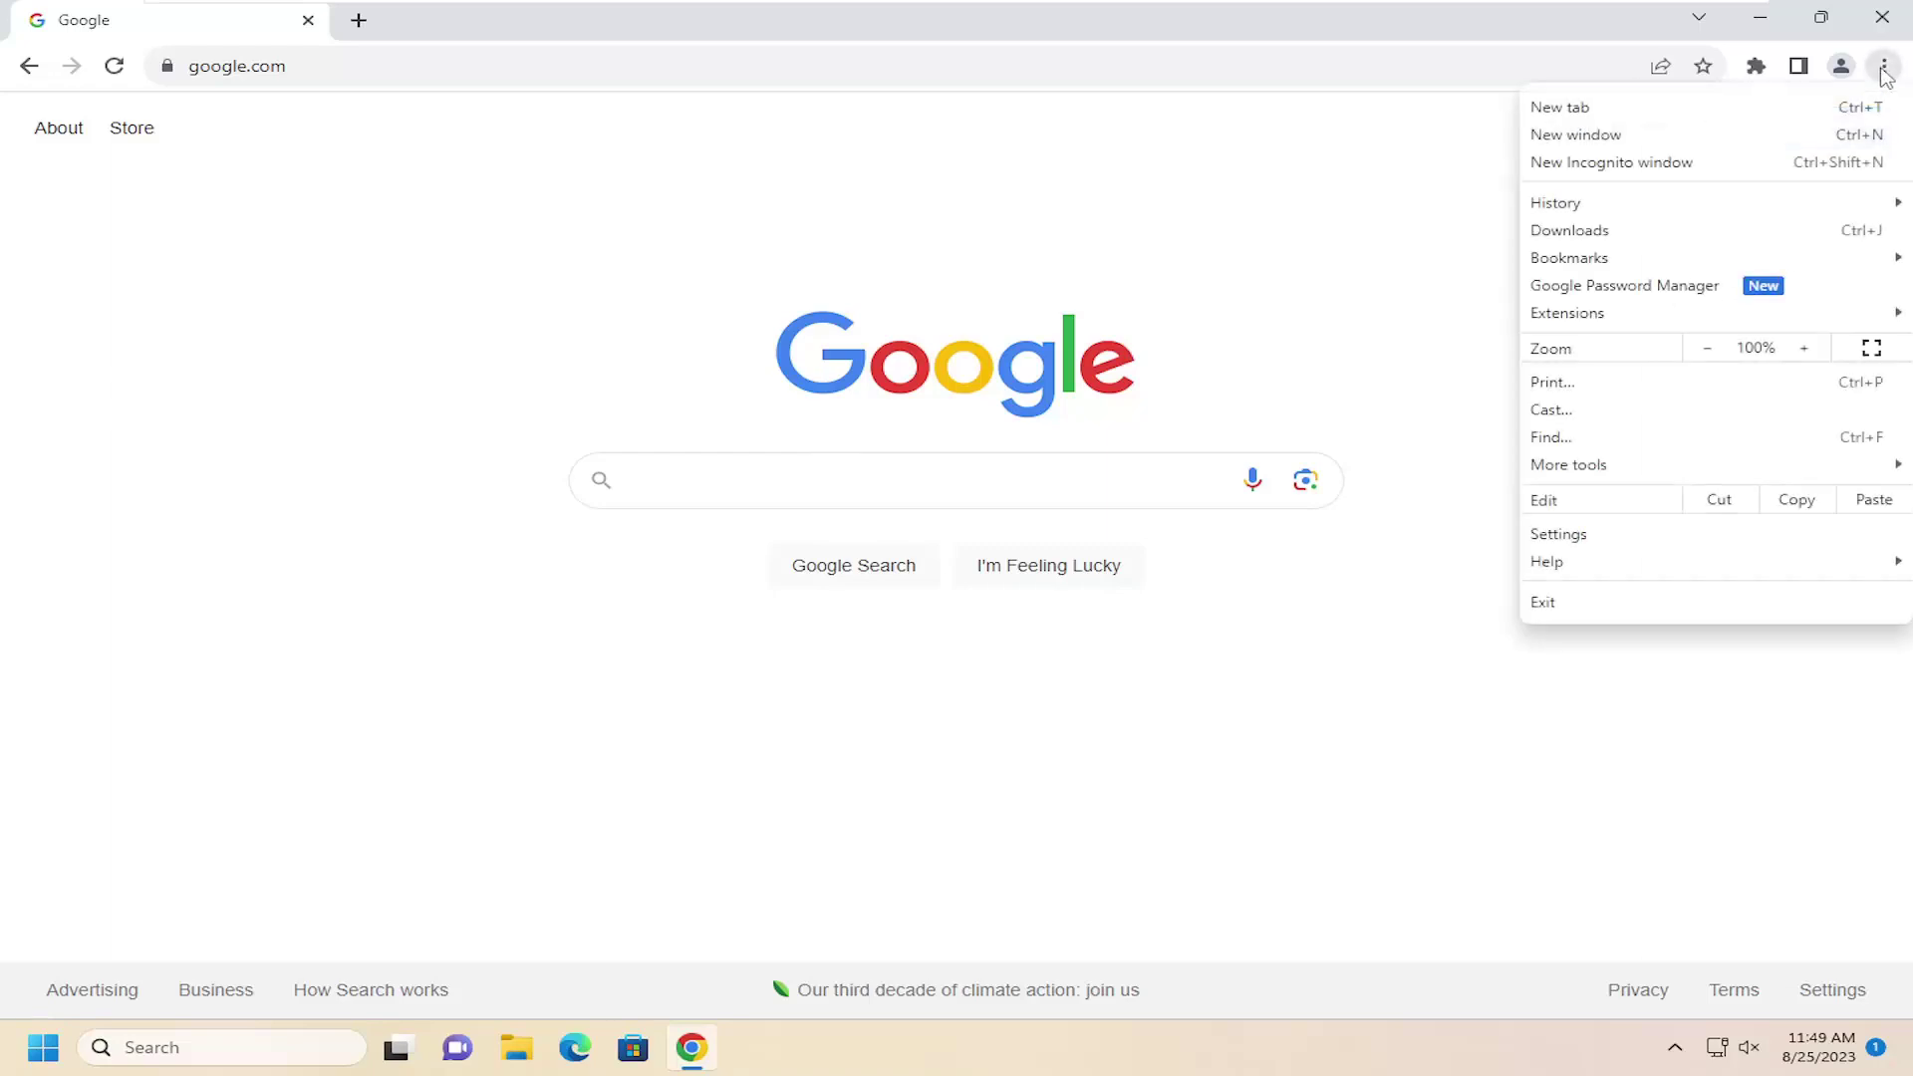
pyautogui.click(1559, 535)
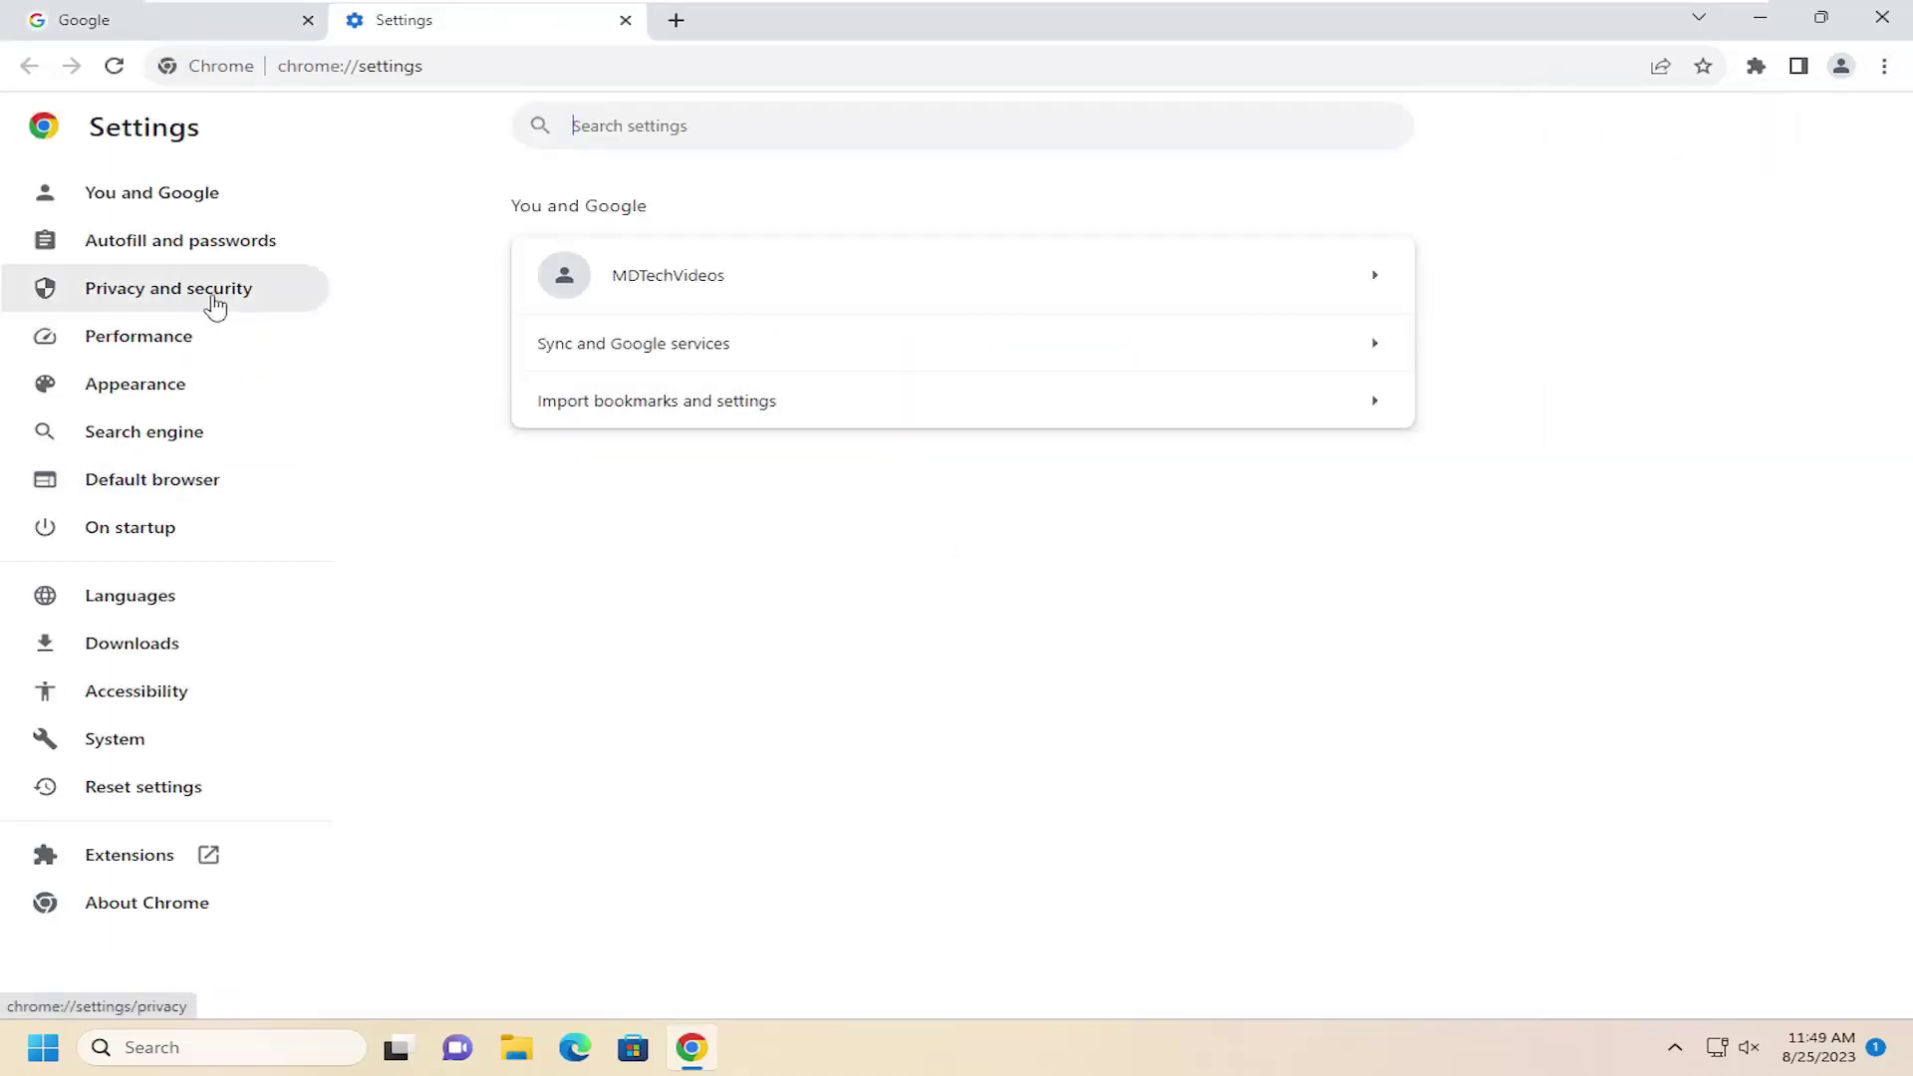
pyautogui.click(142, 251)
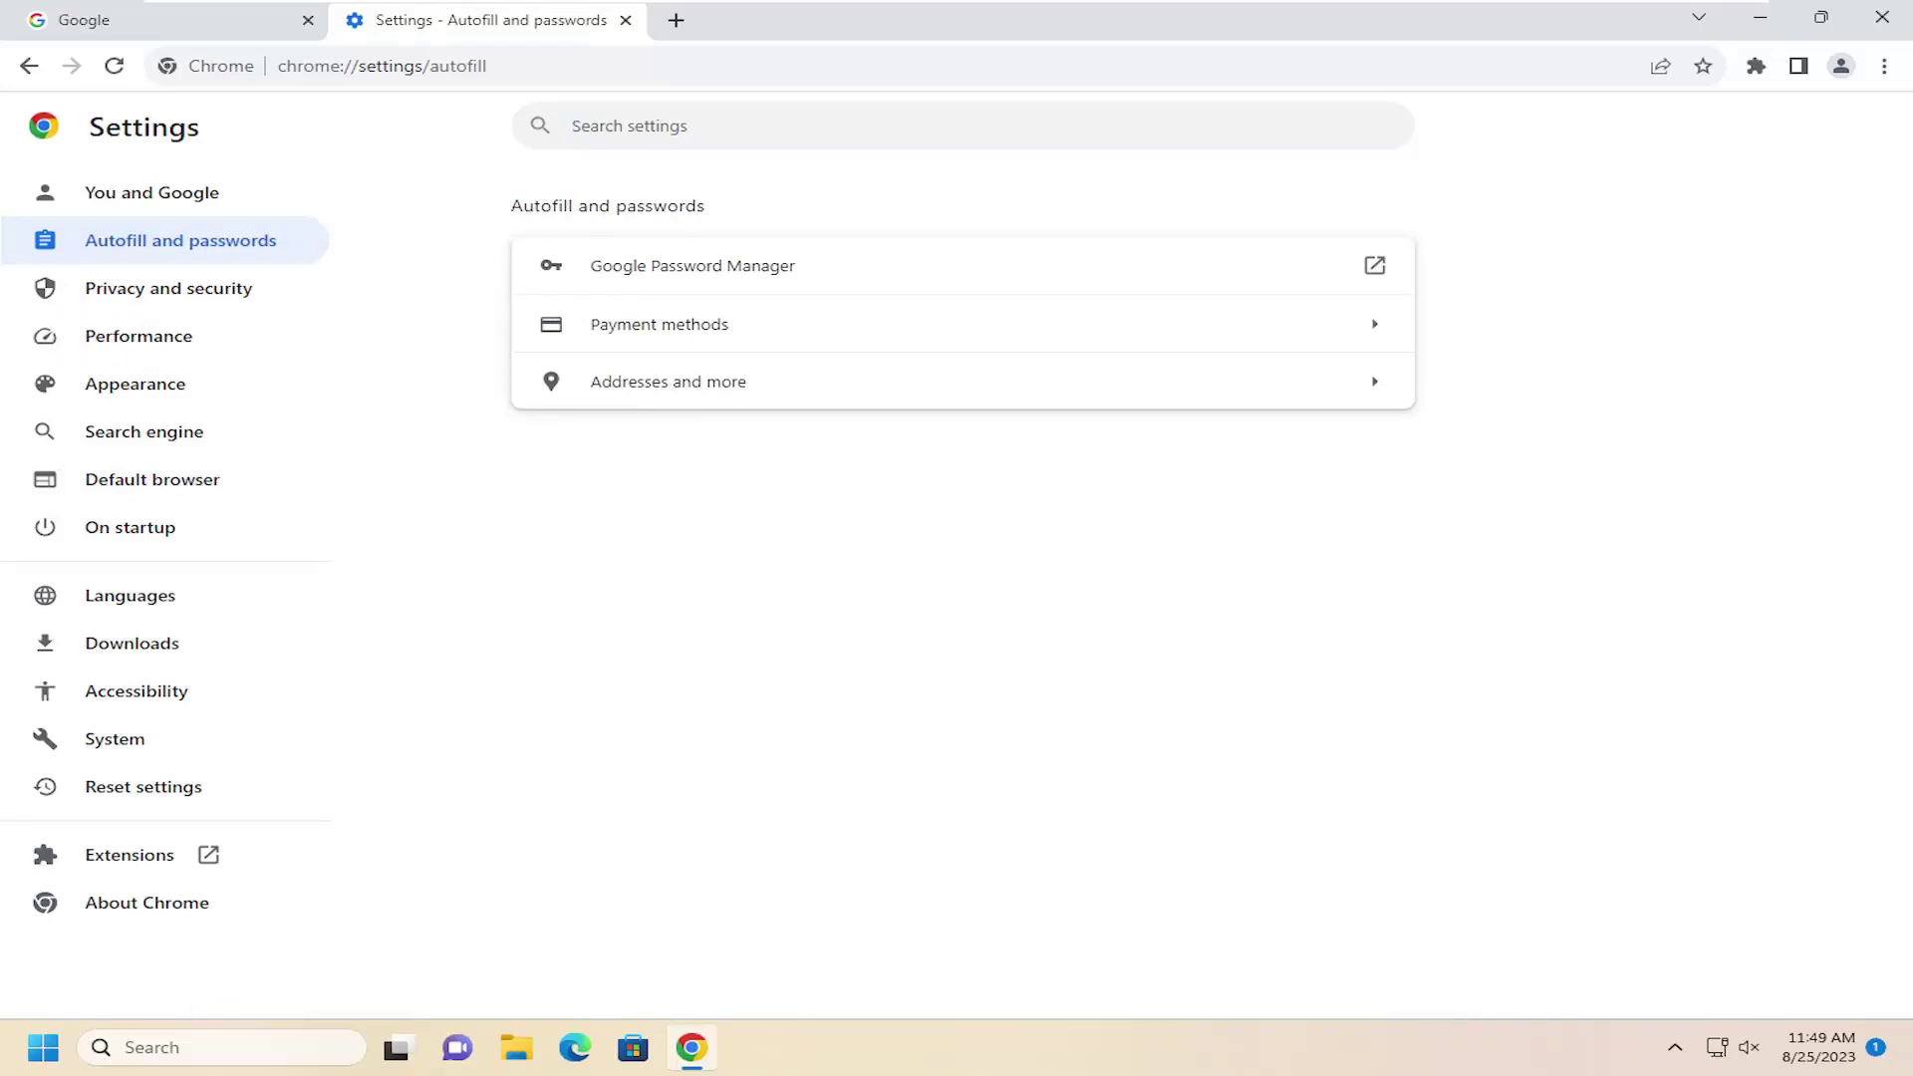
pyautogui.click(651, 337)
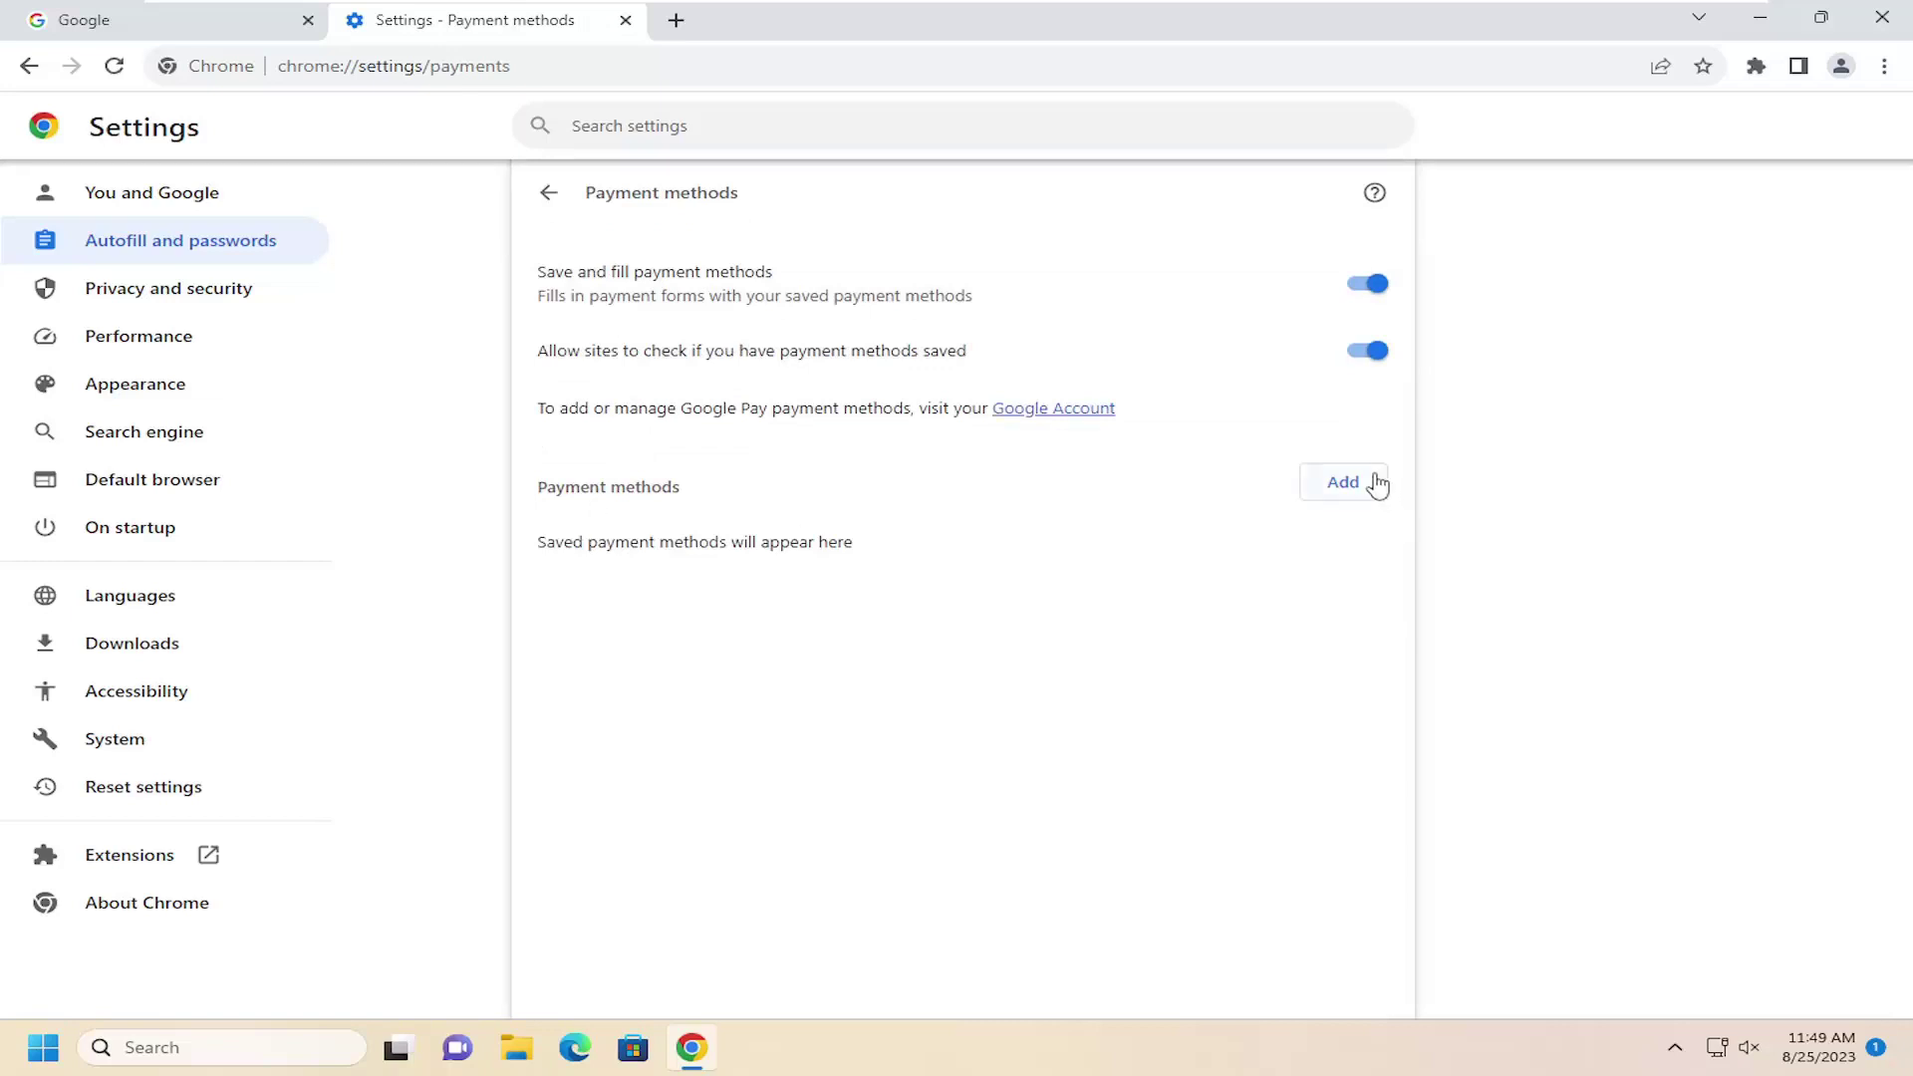
pyautogui.click(1333, 485)
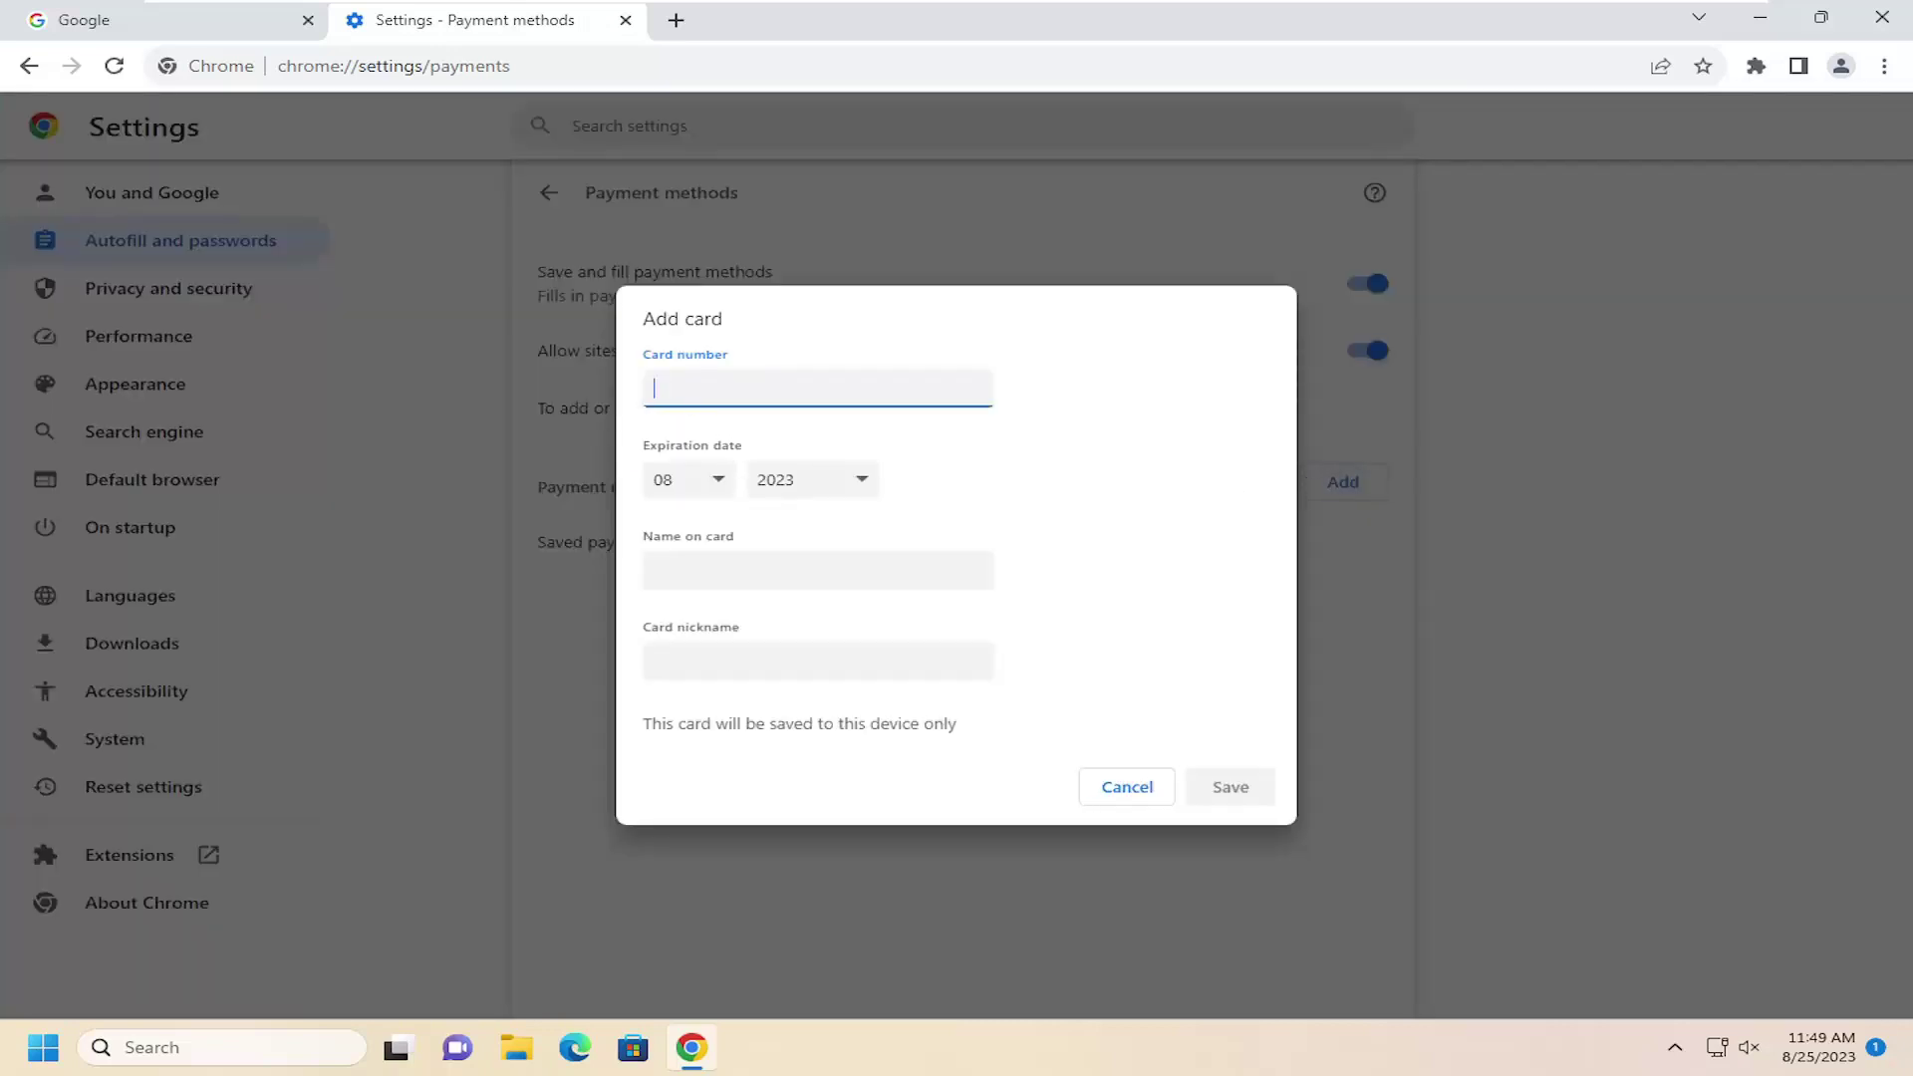
pyautogui.write('12')
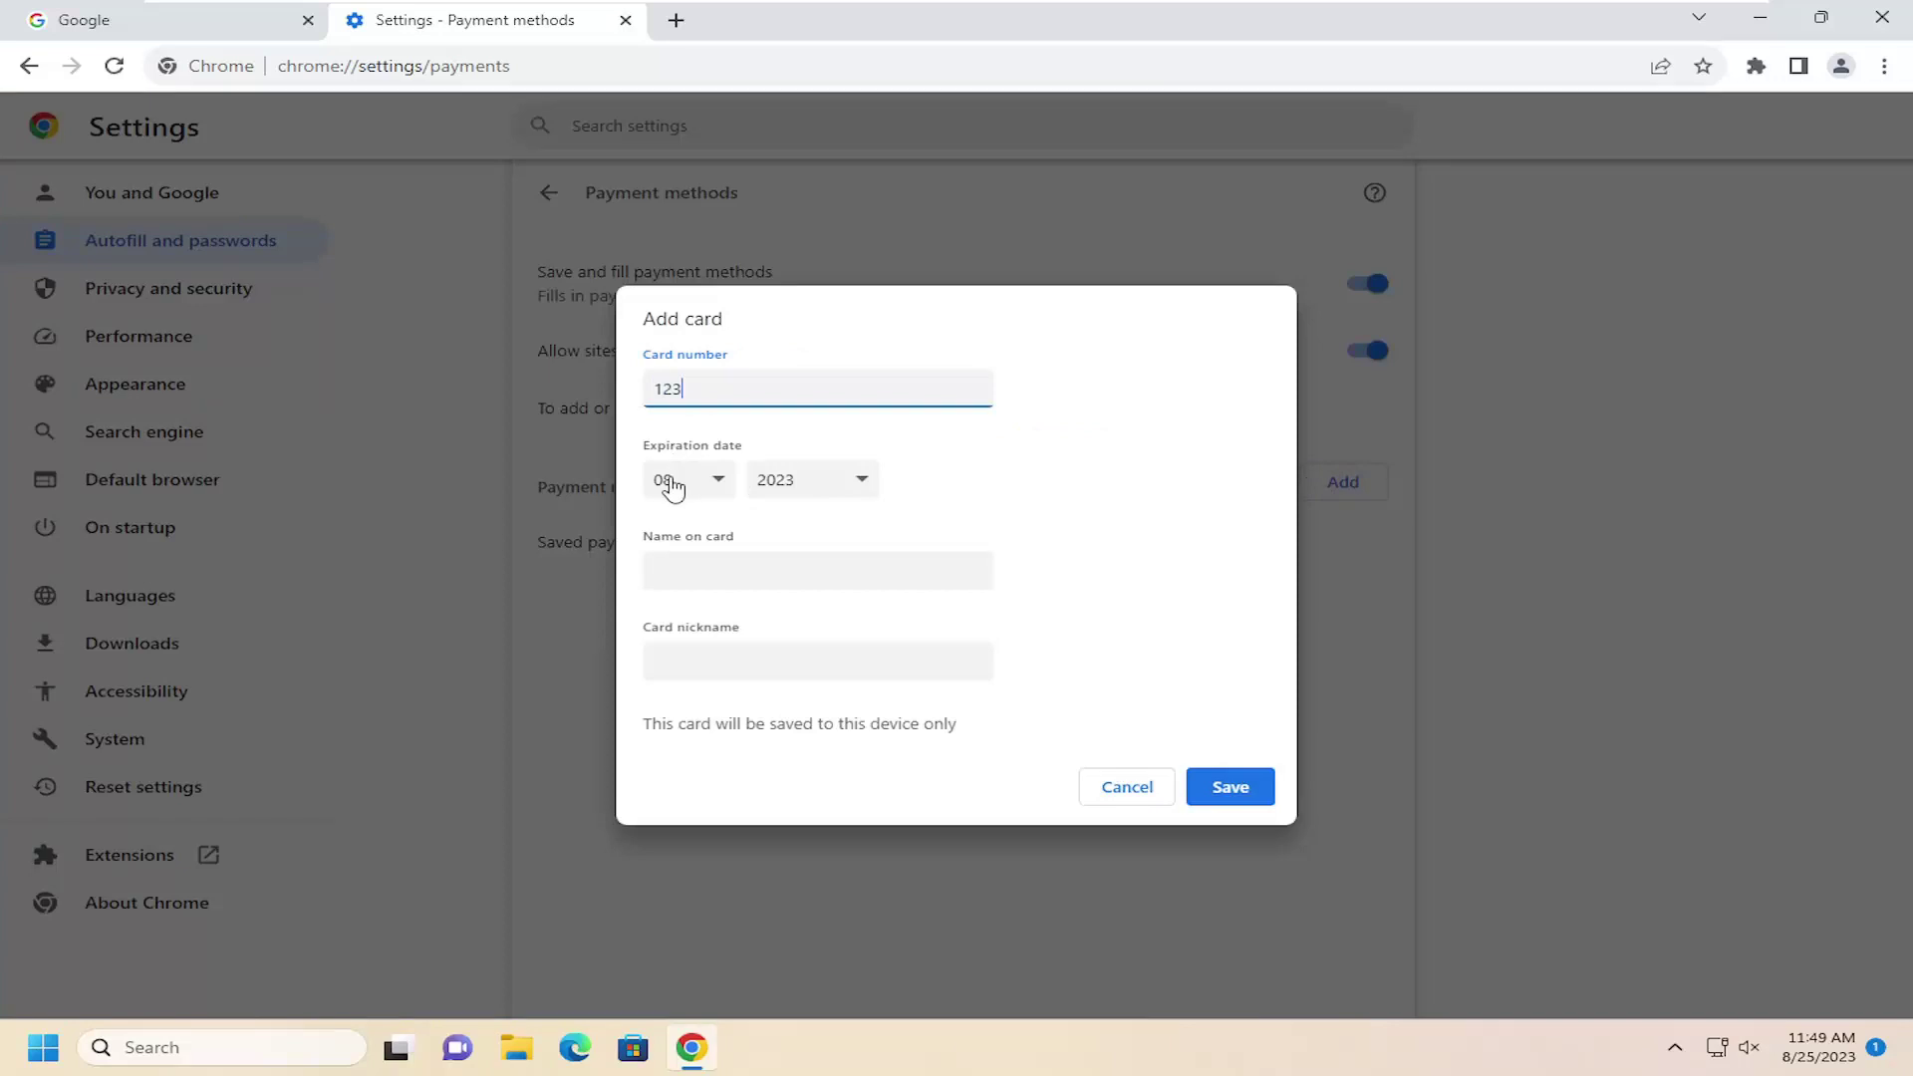
pyautogui.write('3')
# Step: Leave the name and nickname blank and save the card ending in 123, expiring 08/23
pyautogui.press('Tab')
pyautogui.press('Tab')
pyautogui.press('Tab')
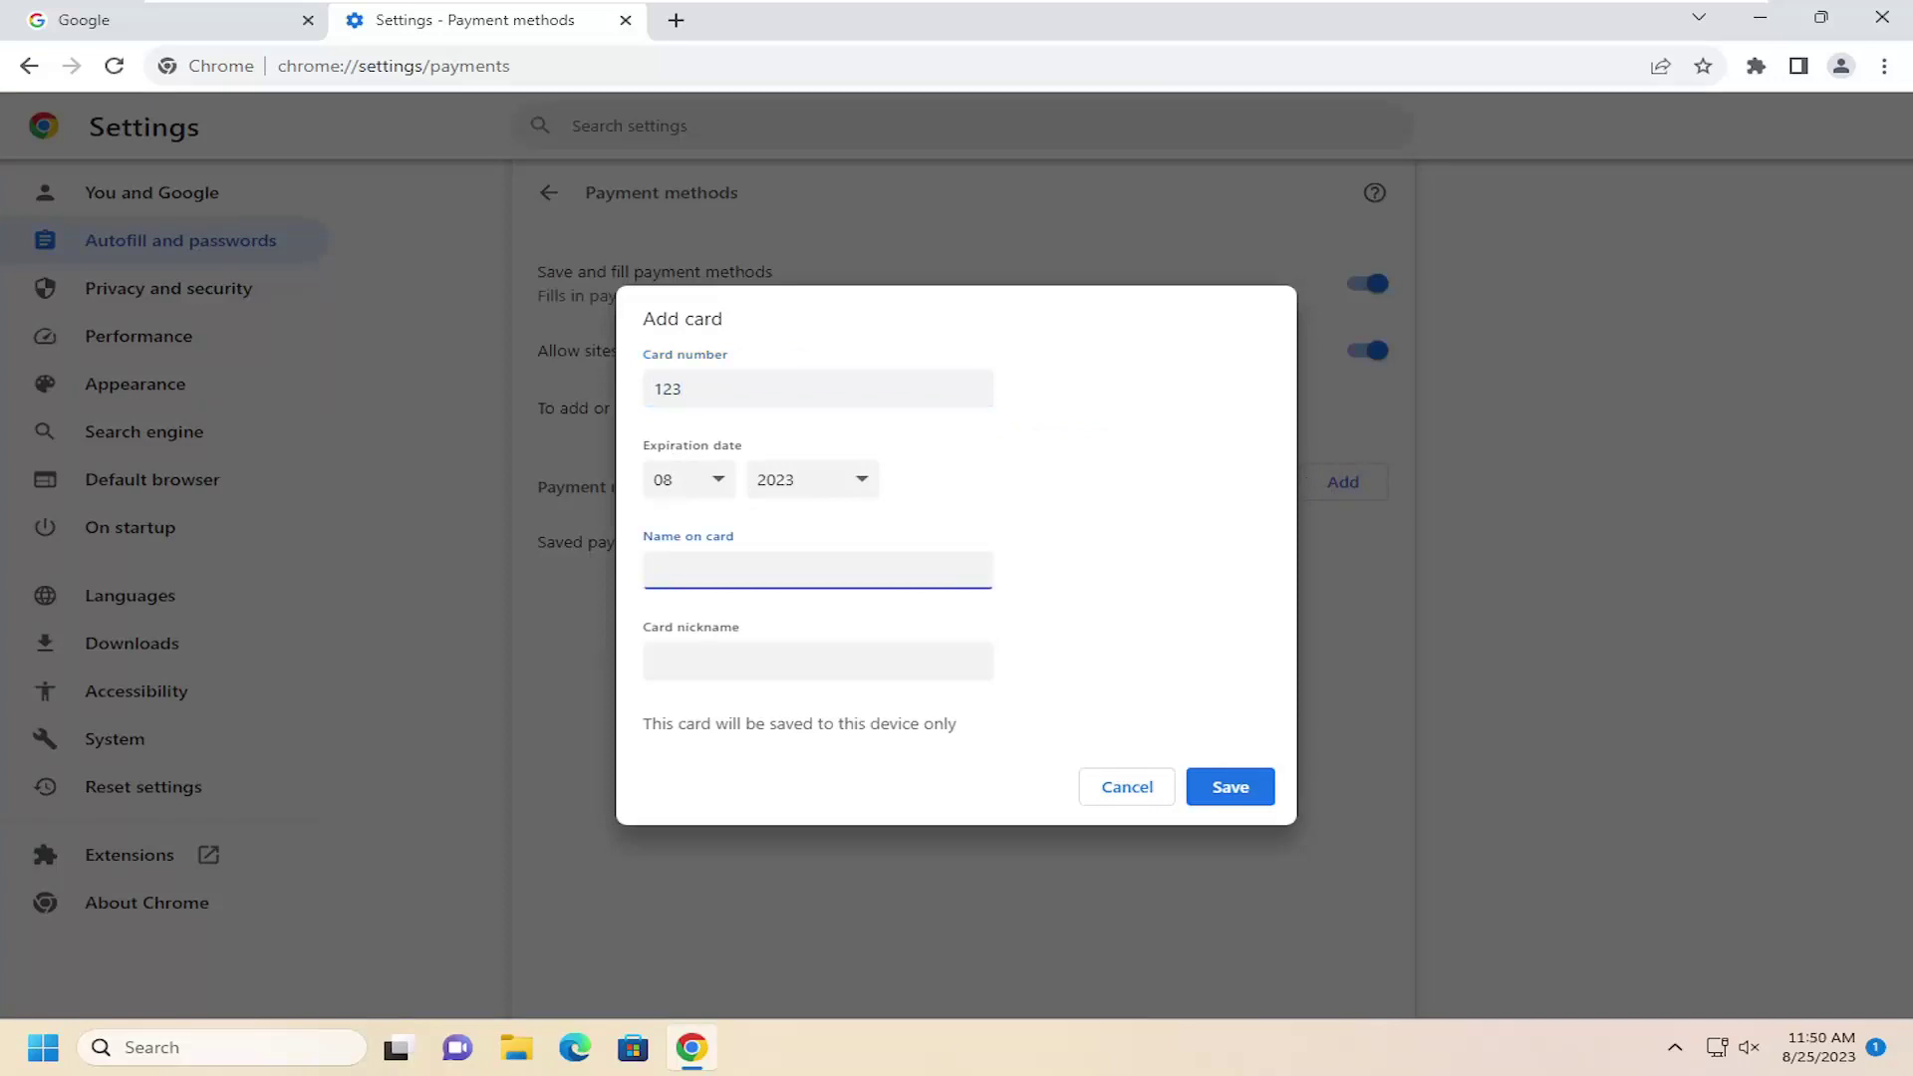
pyautogui.press('Tab')
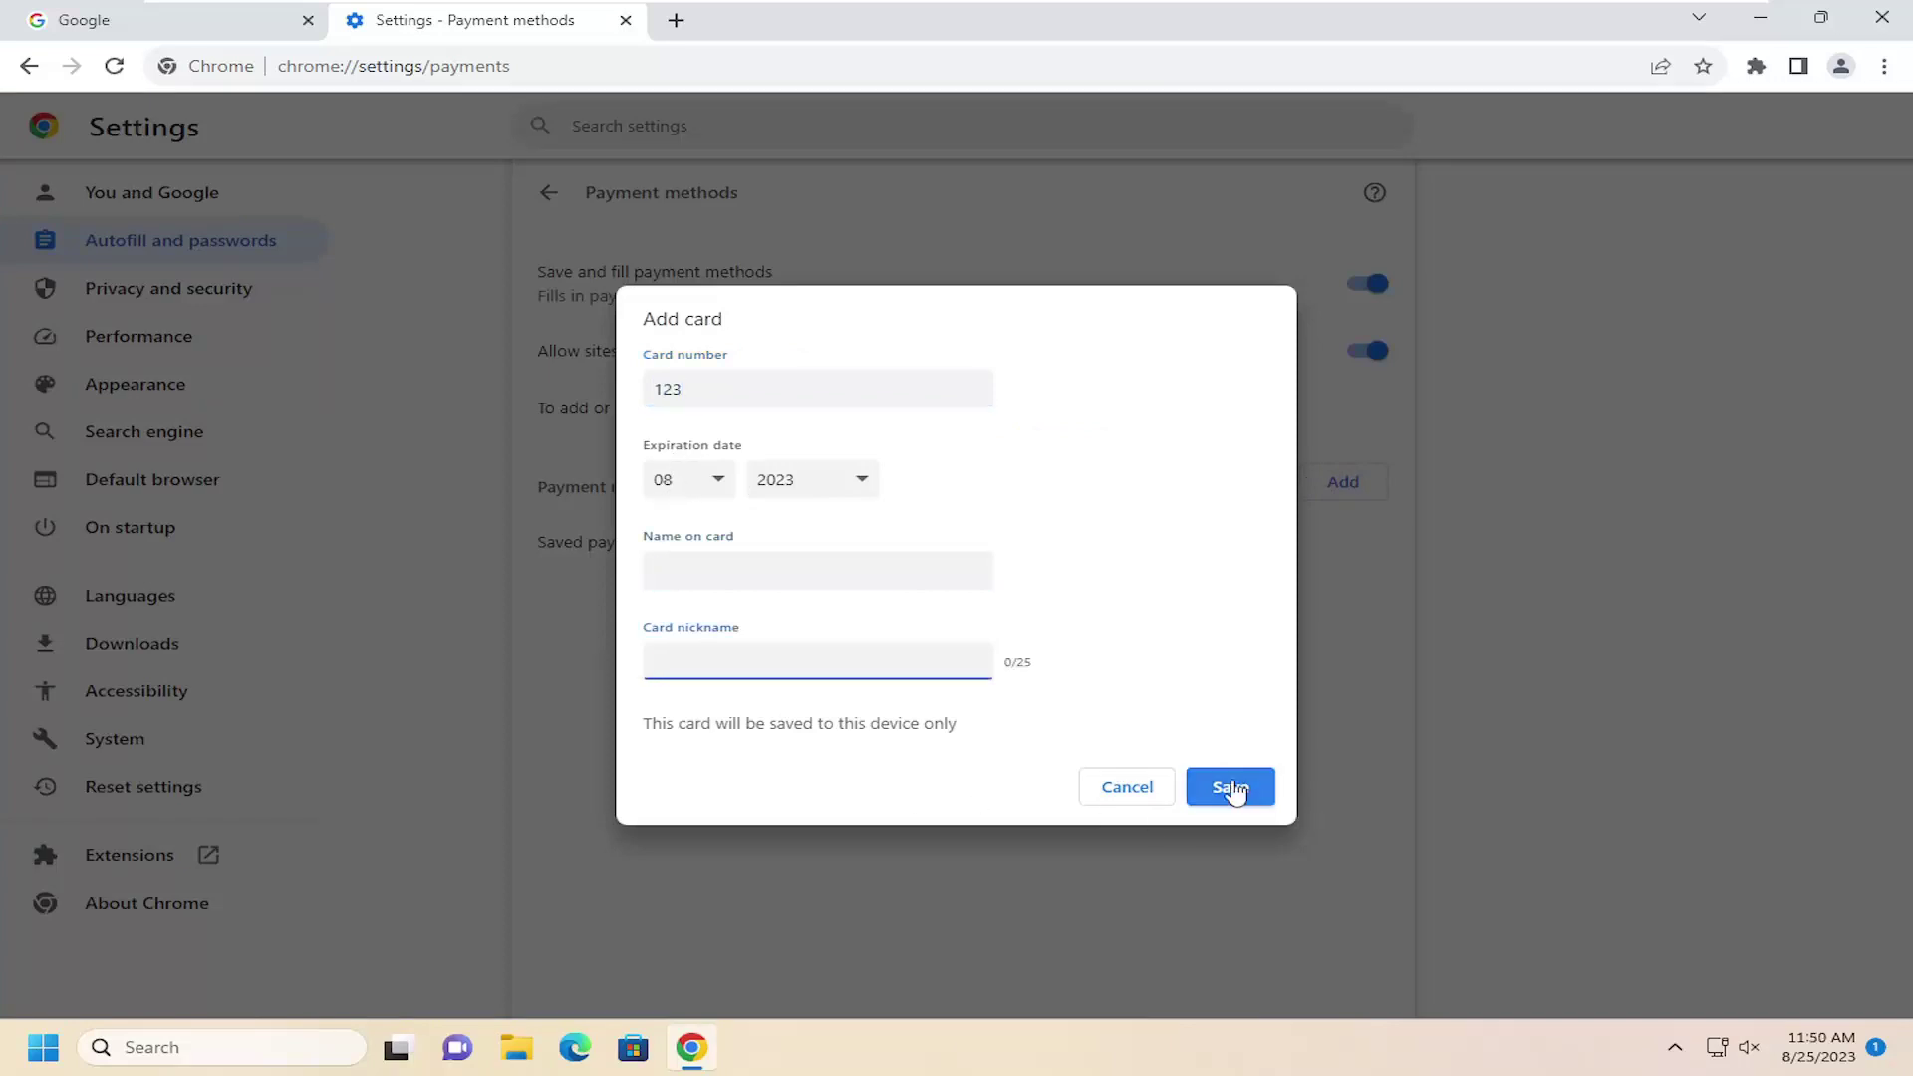
pyautogui.click(1230, 788)
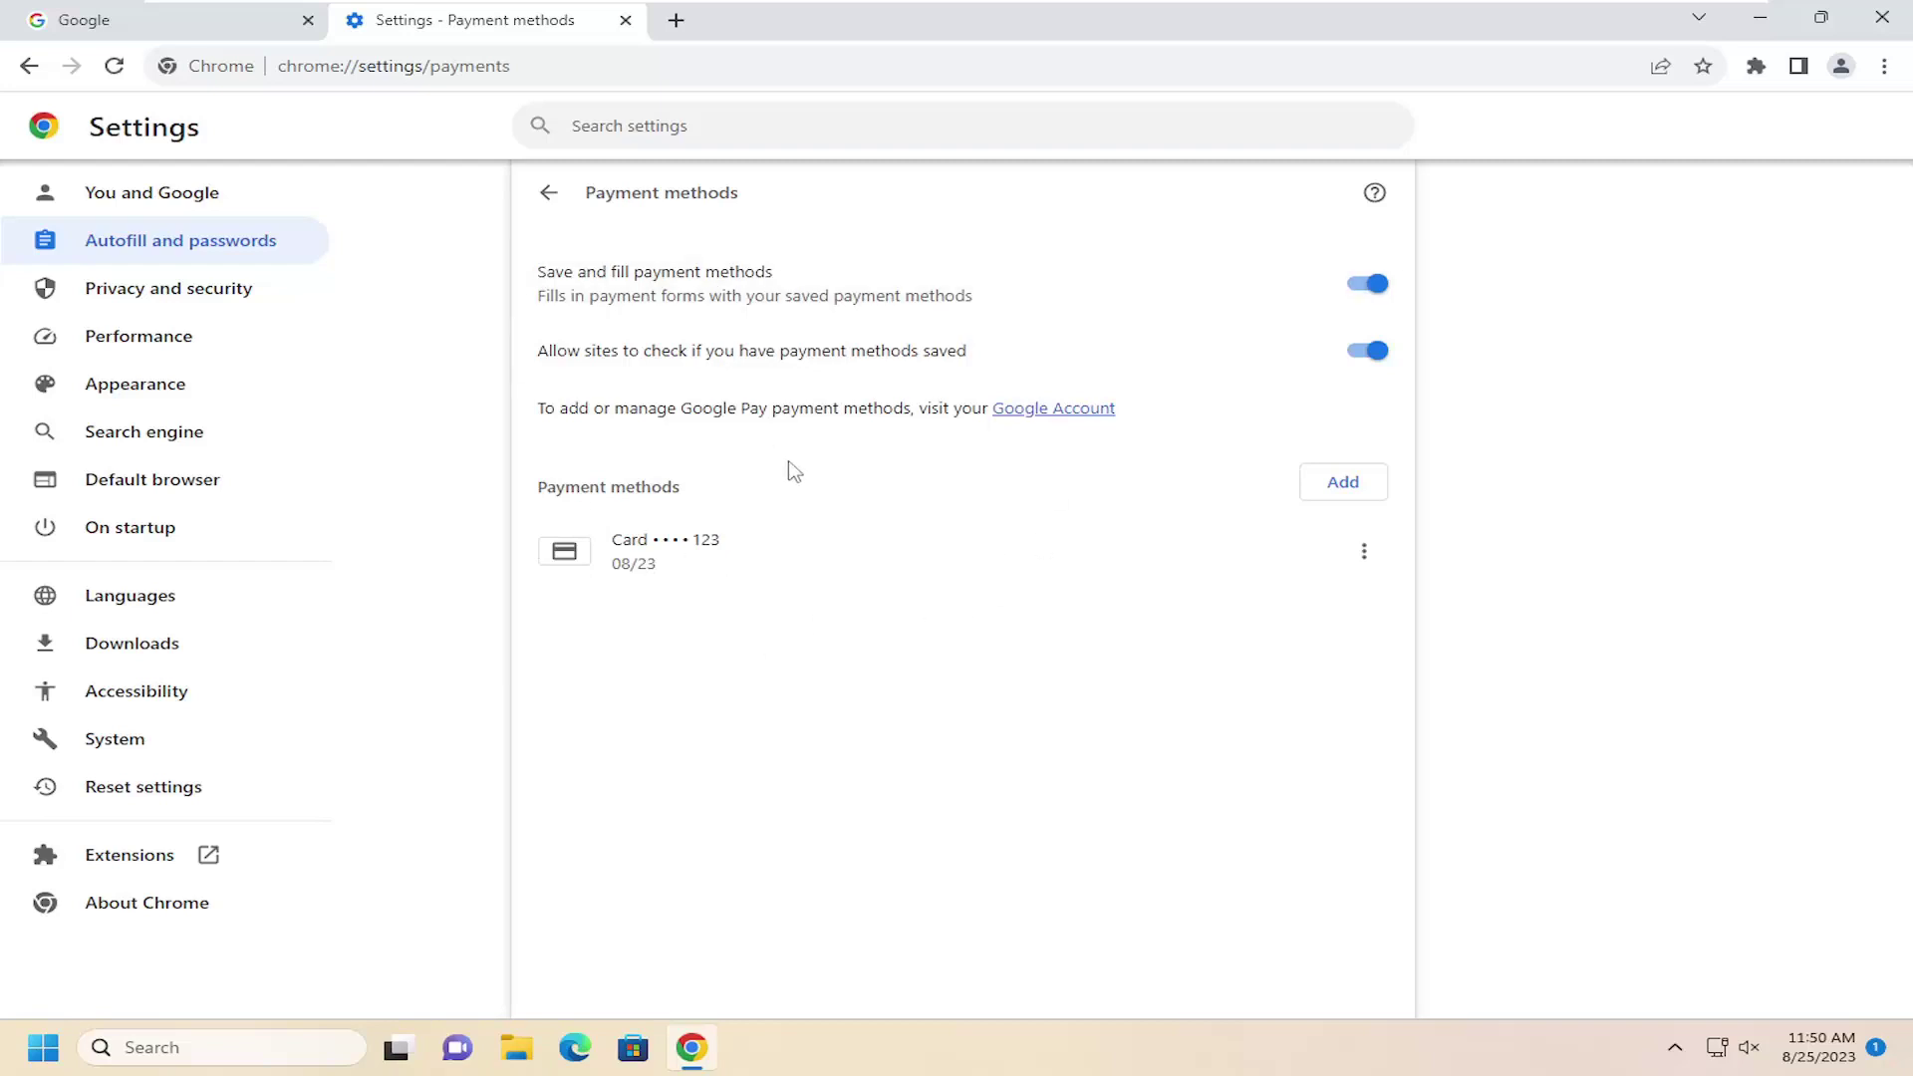
# Step: Open the card ending in 123 for editing, then cancel without changes
pyautogui.click(1363, 550)
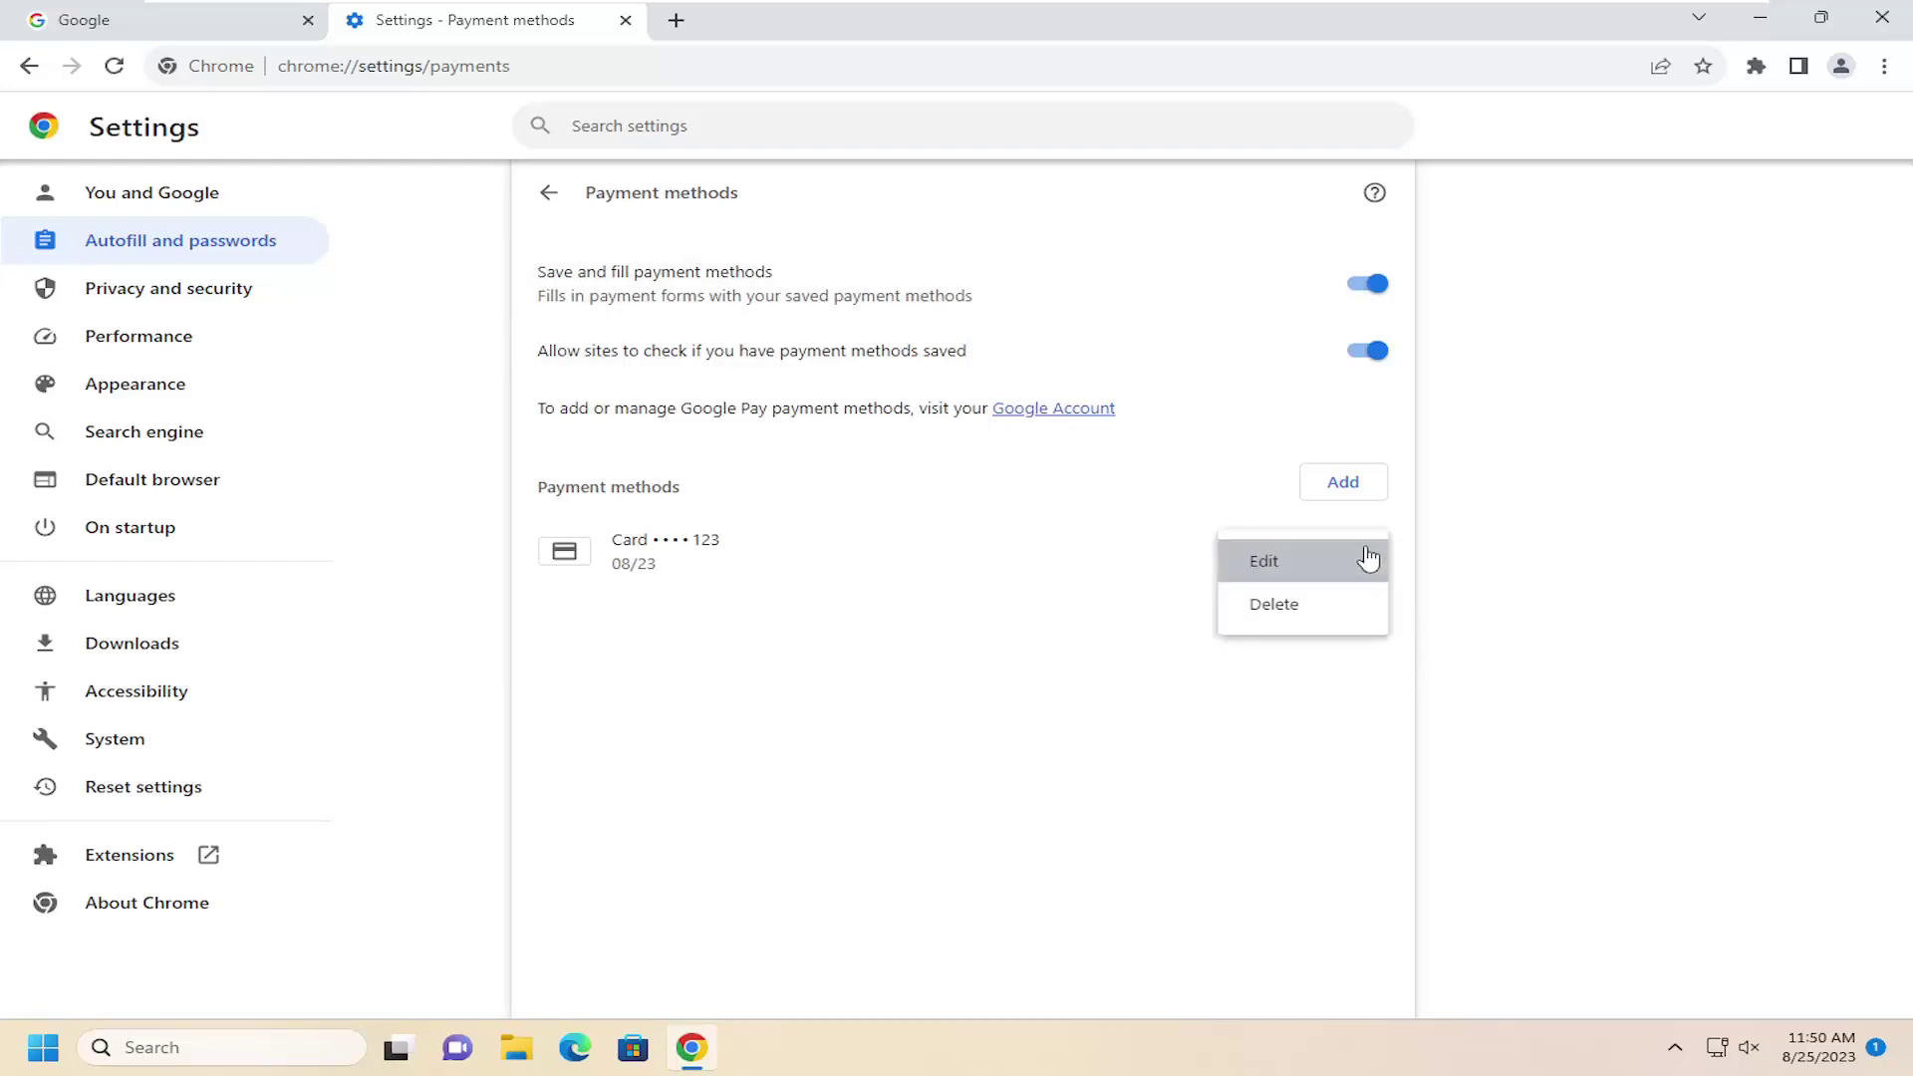
pyautogui.click(1266, 570)
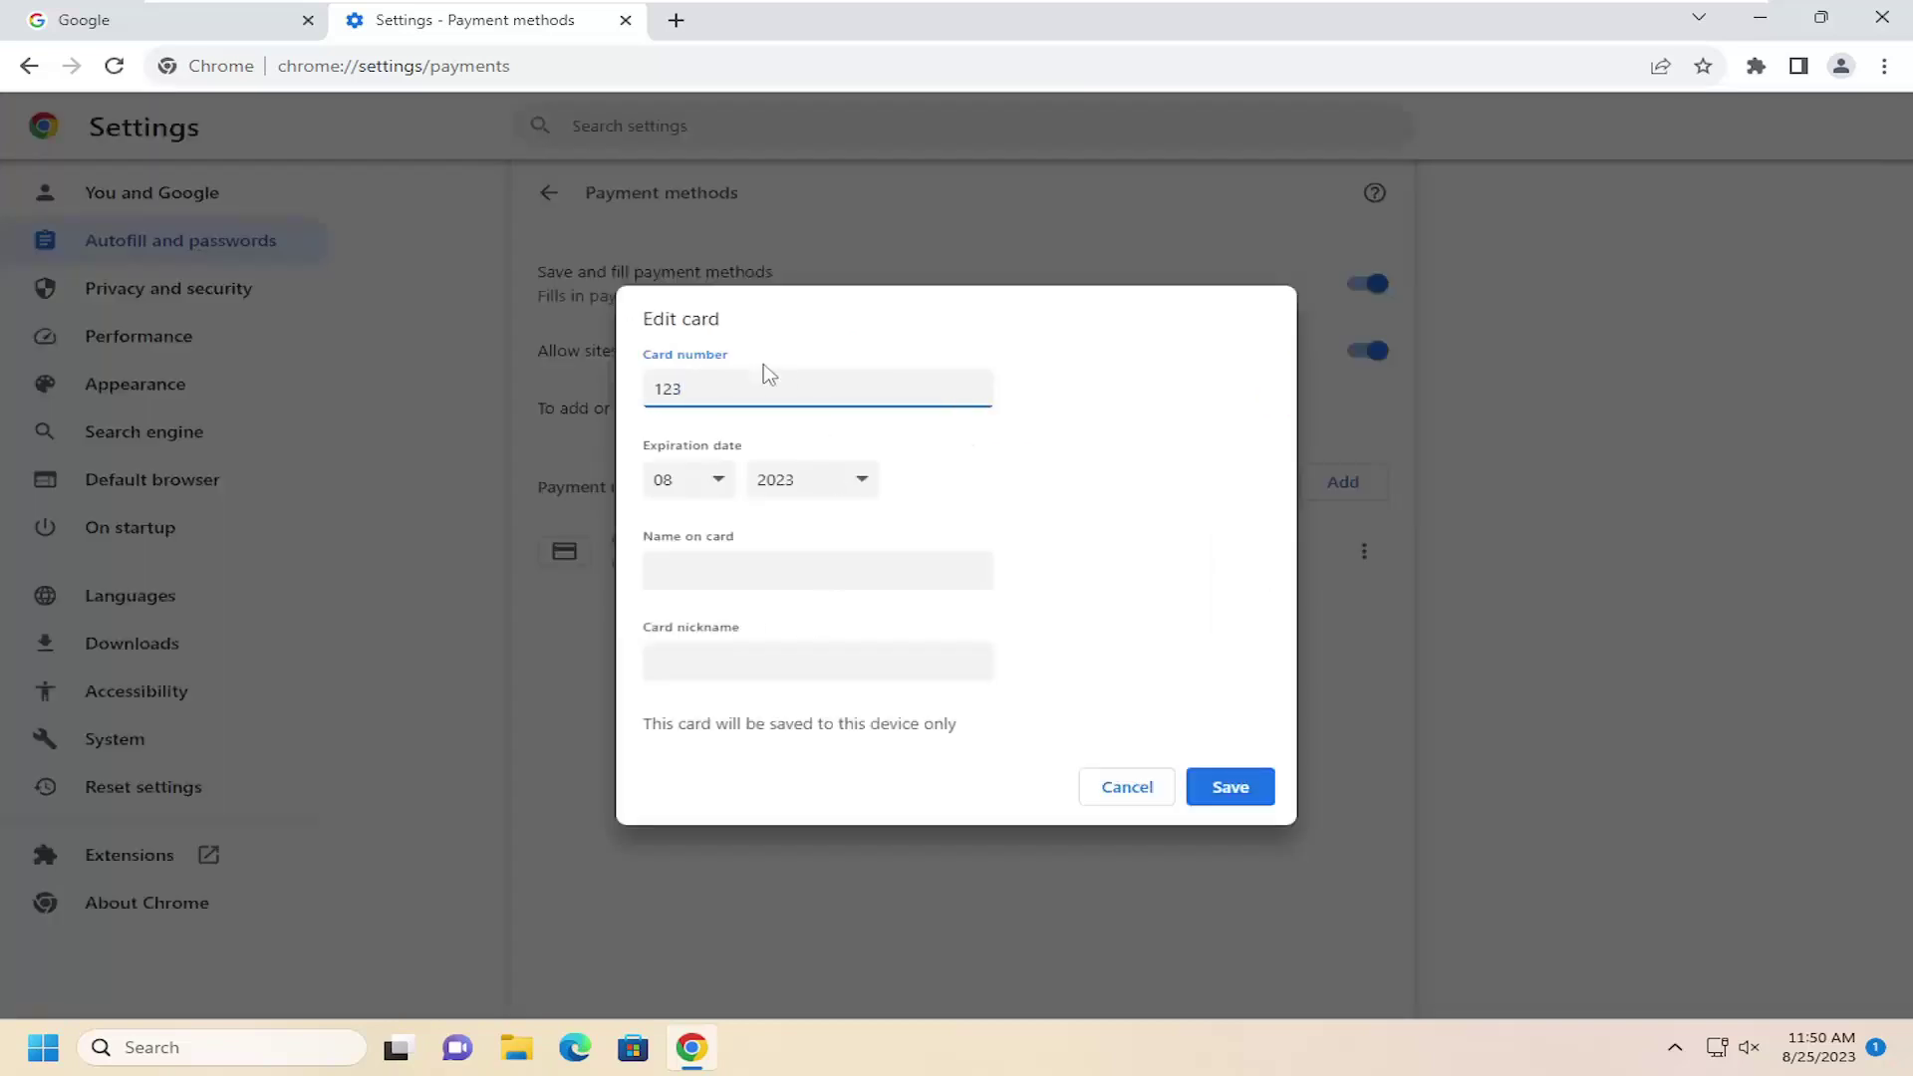
pyautogui.click(1117, 791)
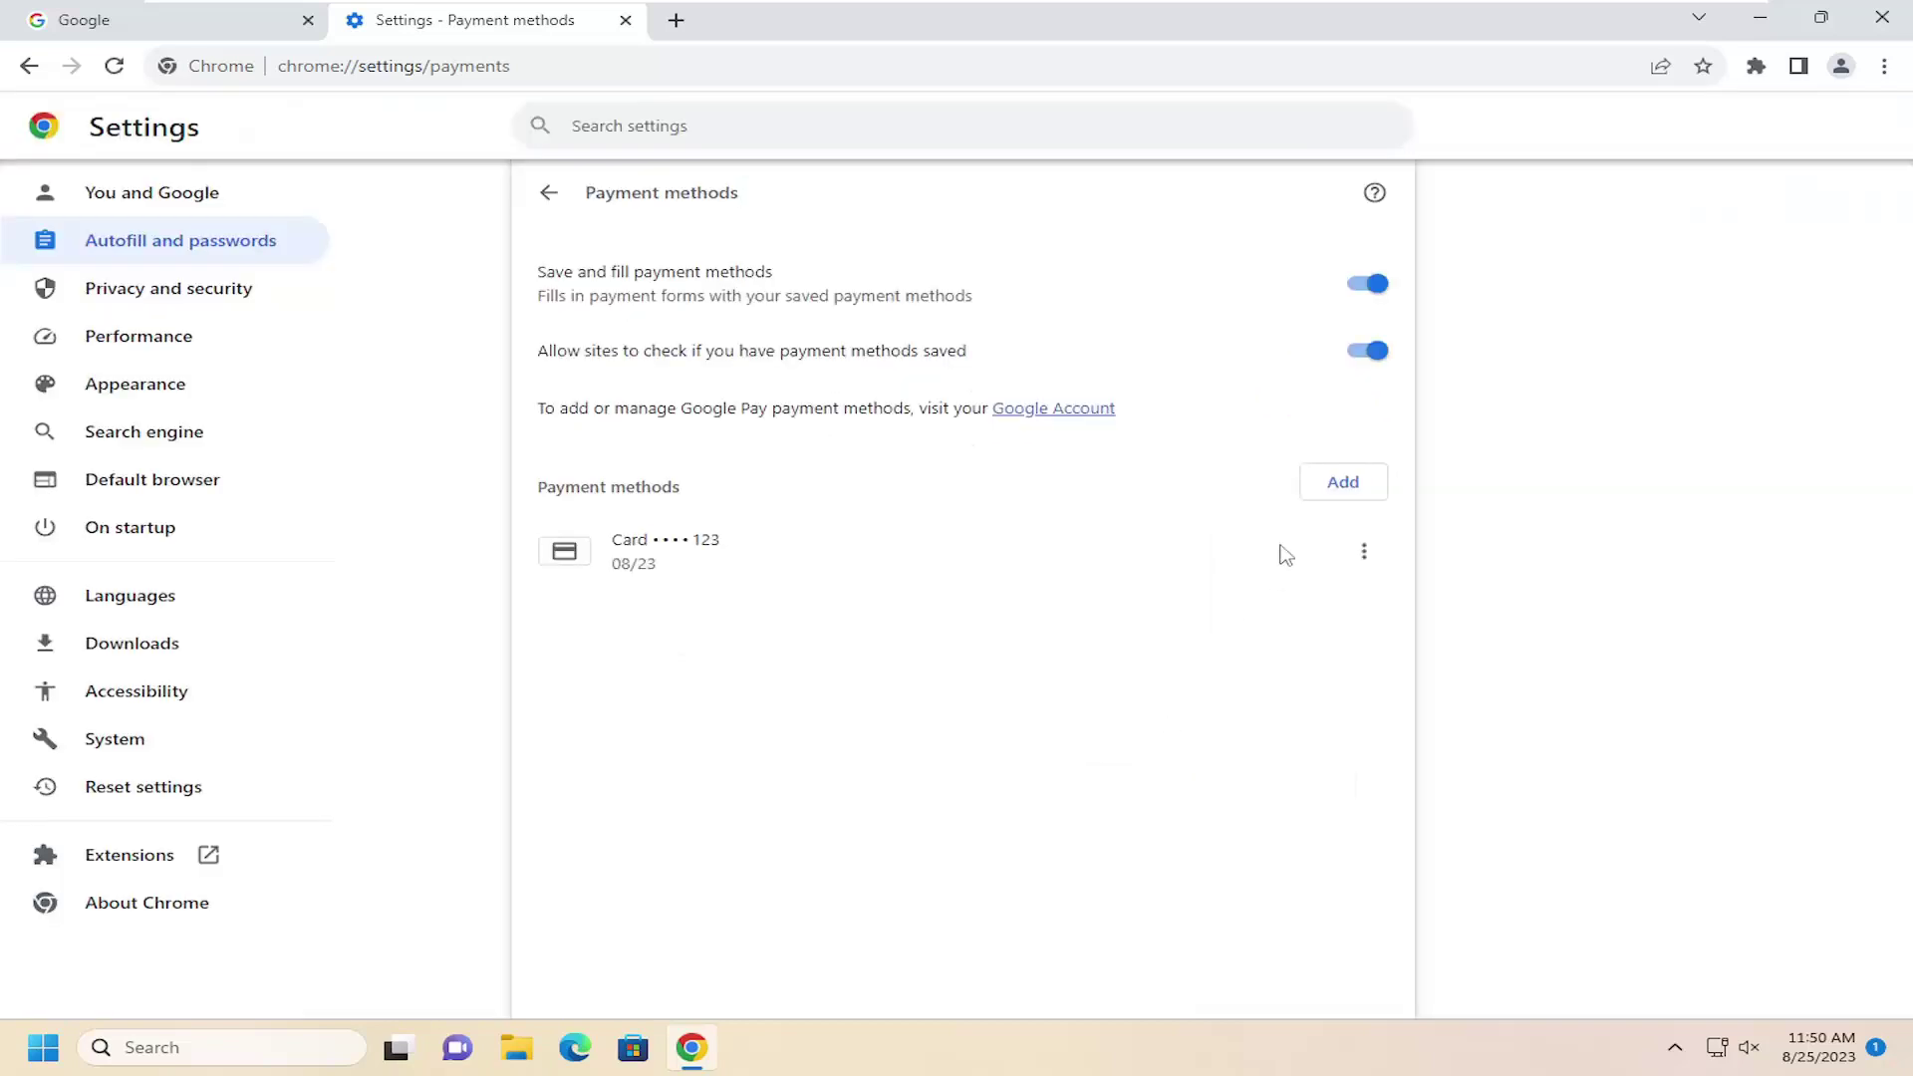
# Step: Delete the card ending in 123, confirm the deletion, and close the Settings tab
pyautogui.click(1363, 550)
pyautogui.click(1359, 553)
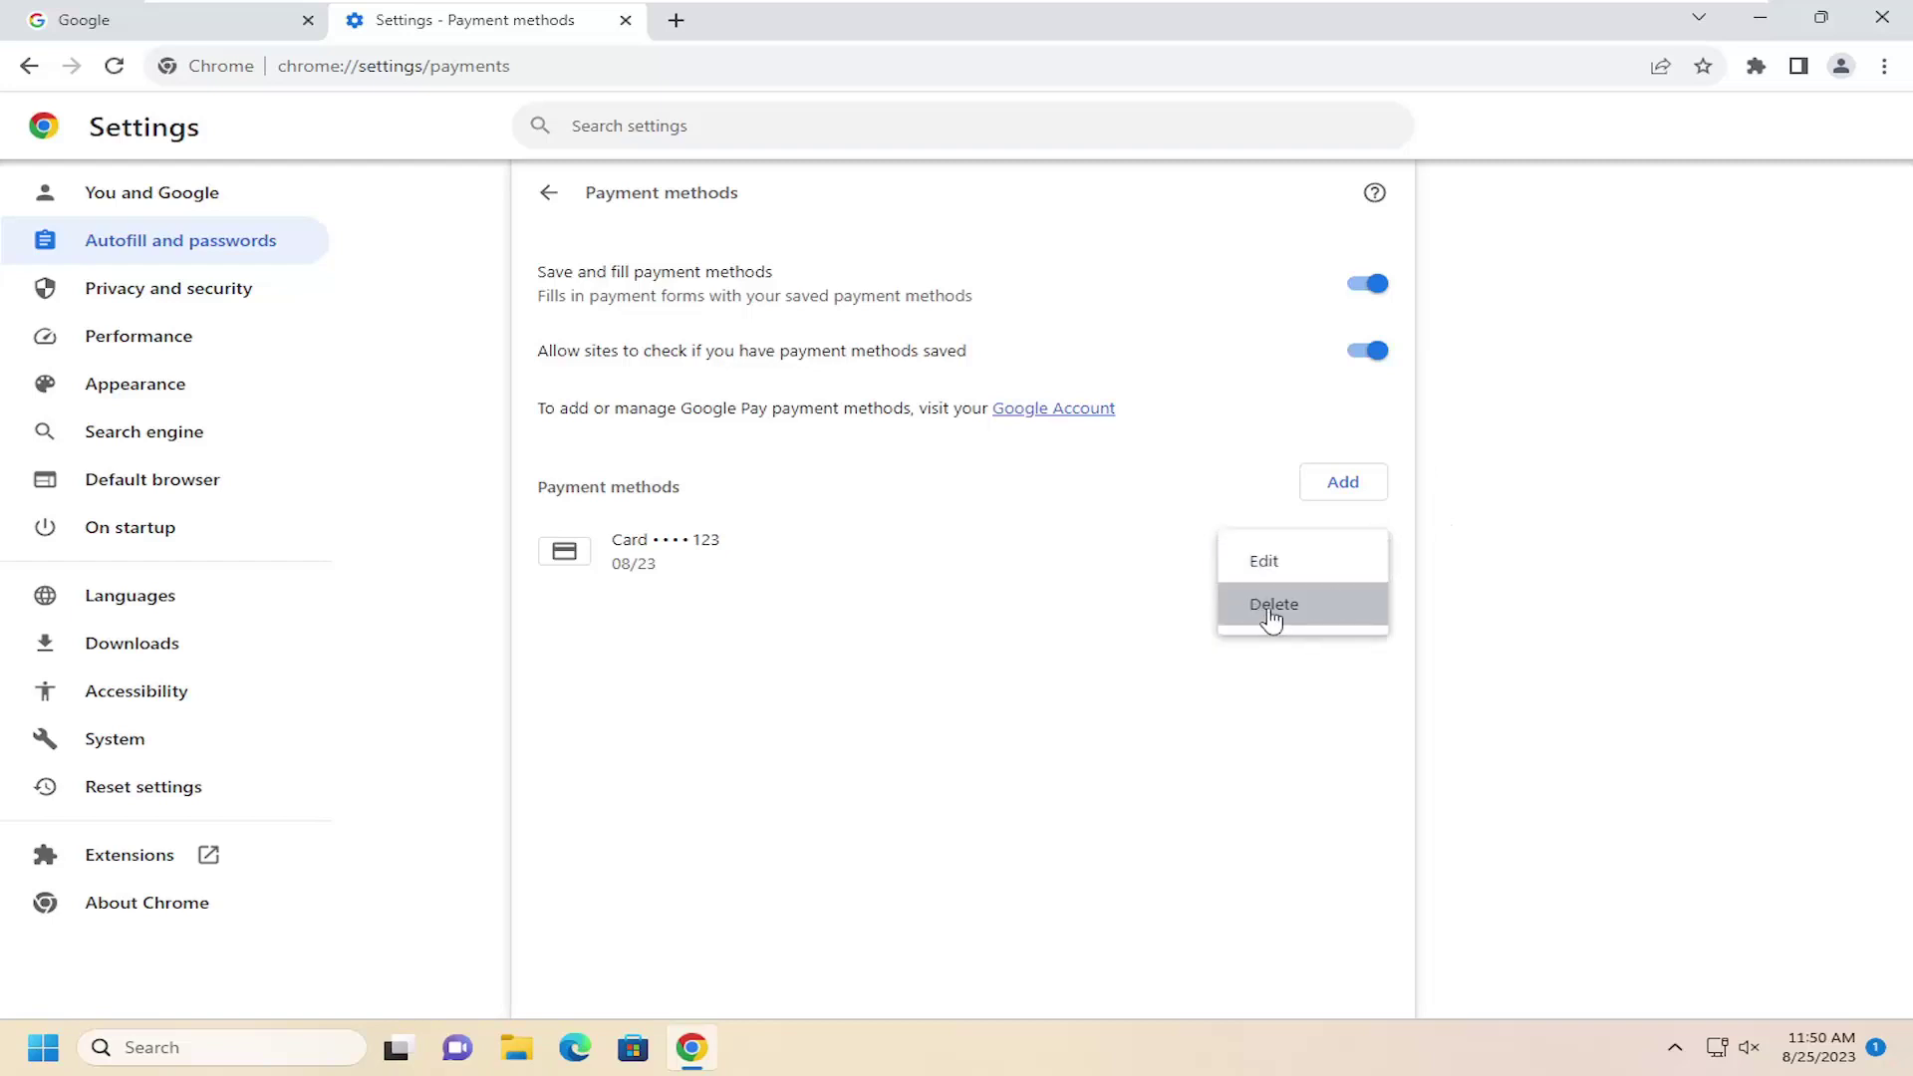
pyautogui.click(1272, 605)
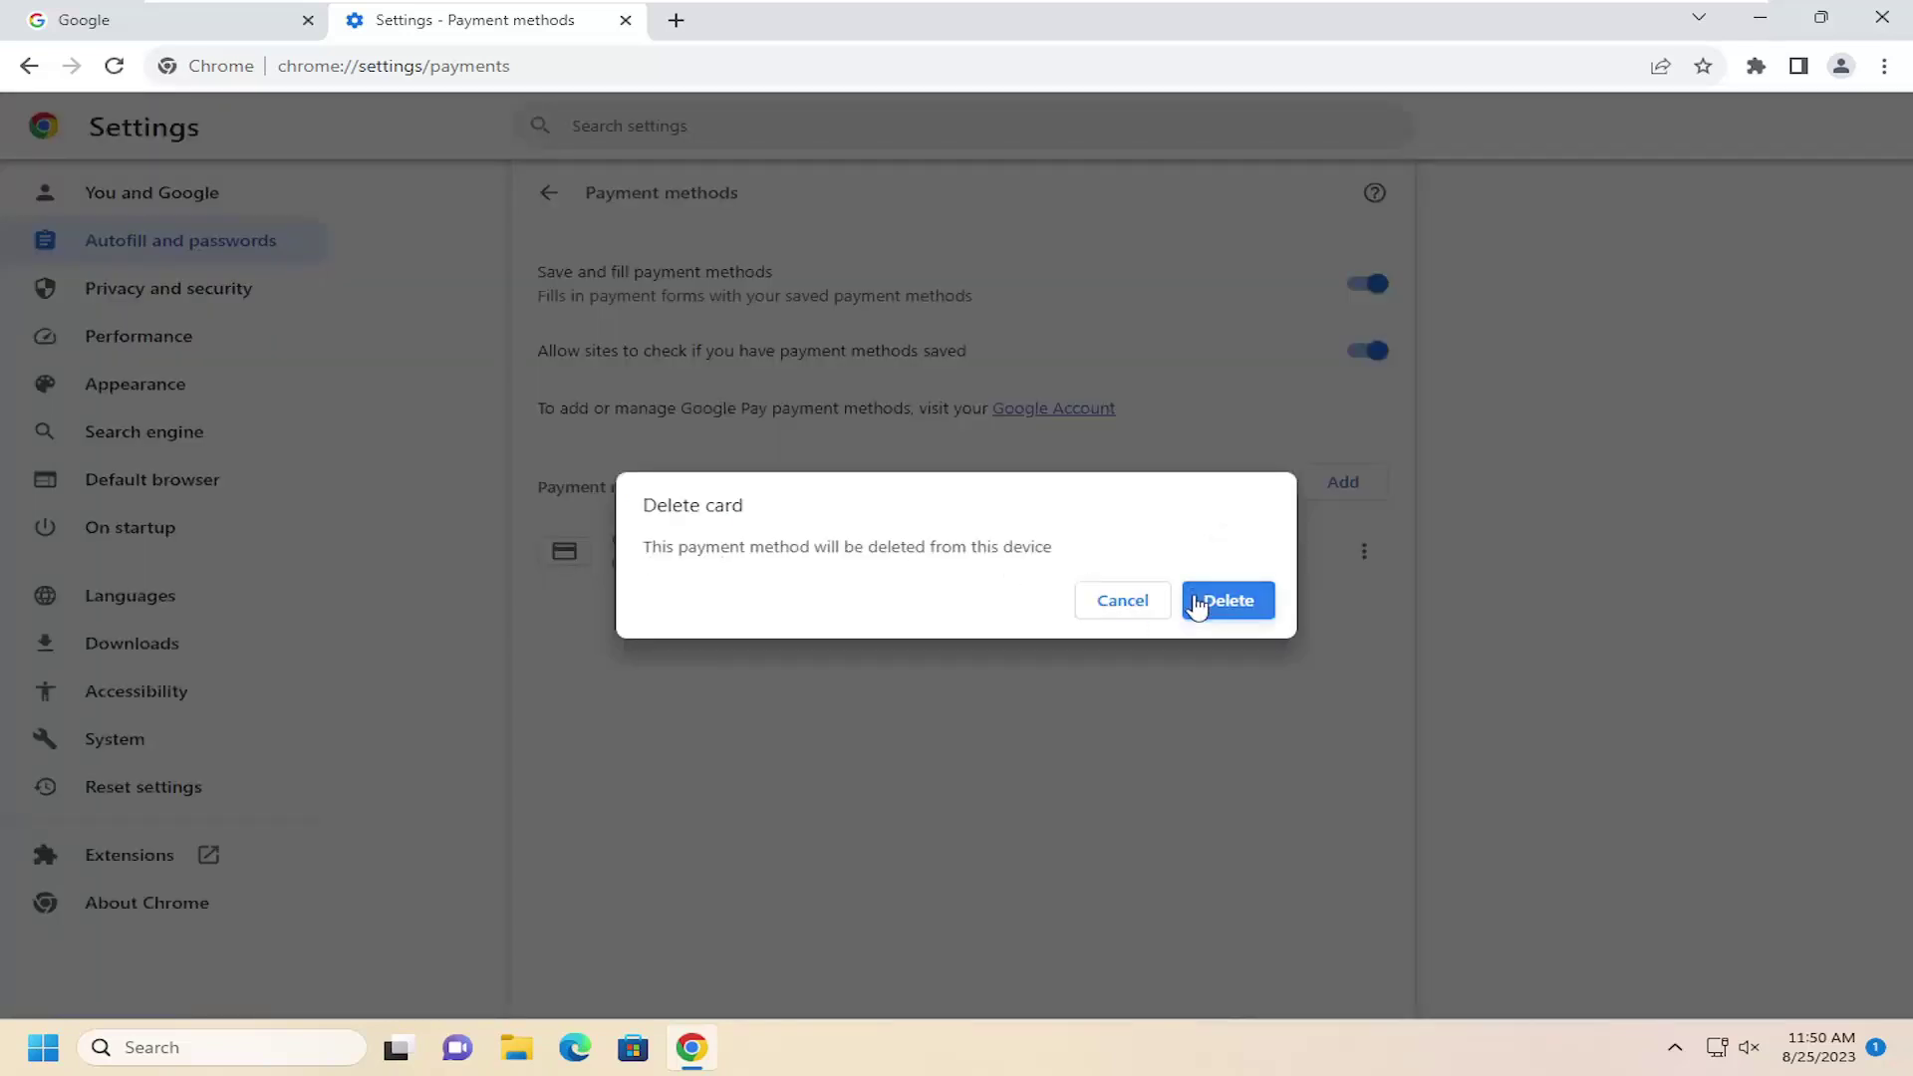
pyautogui.click(1197, 604)
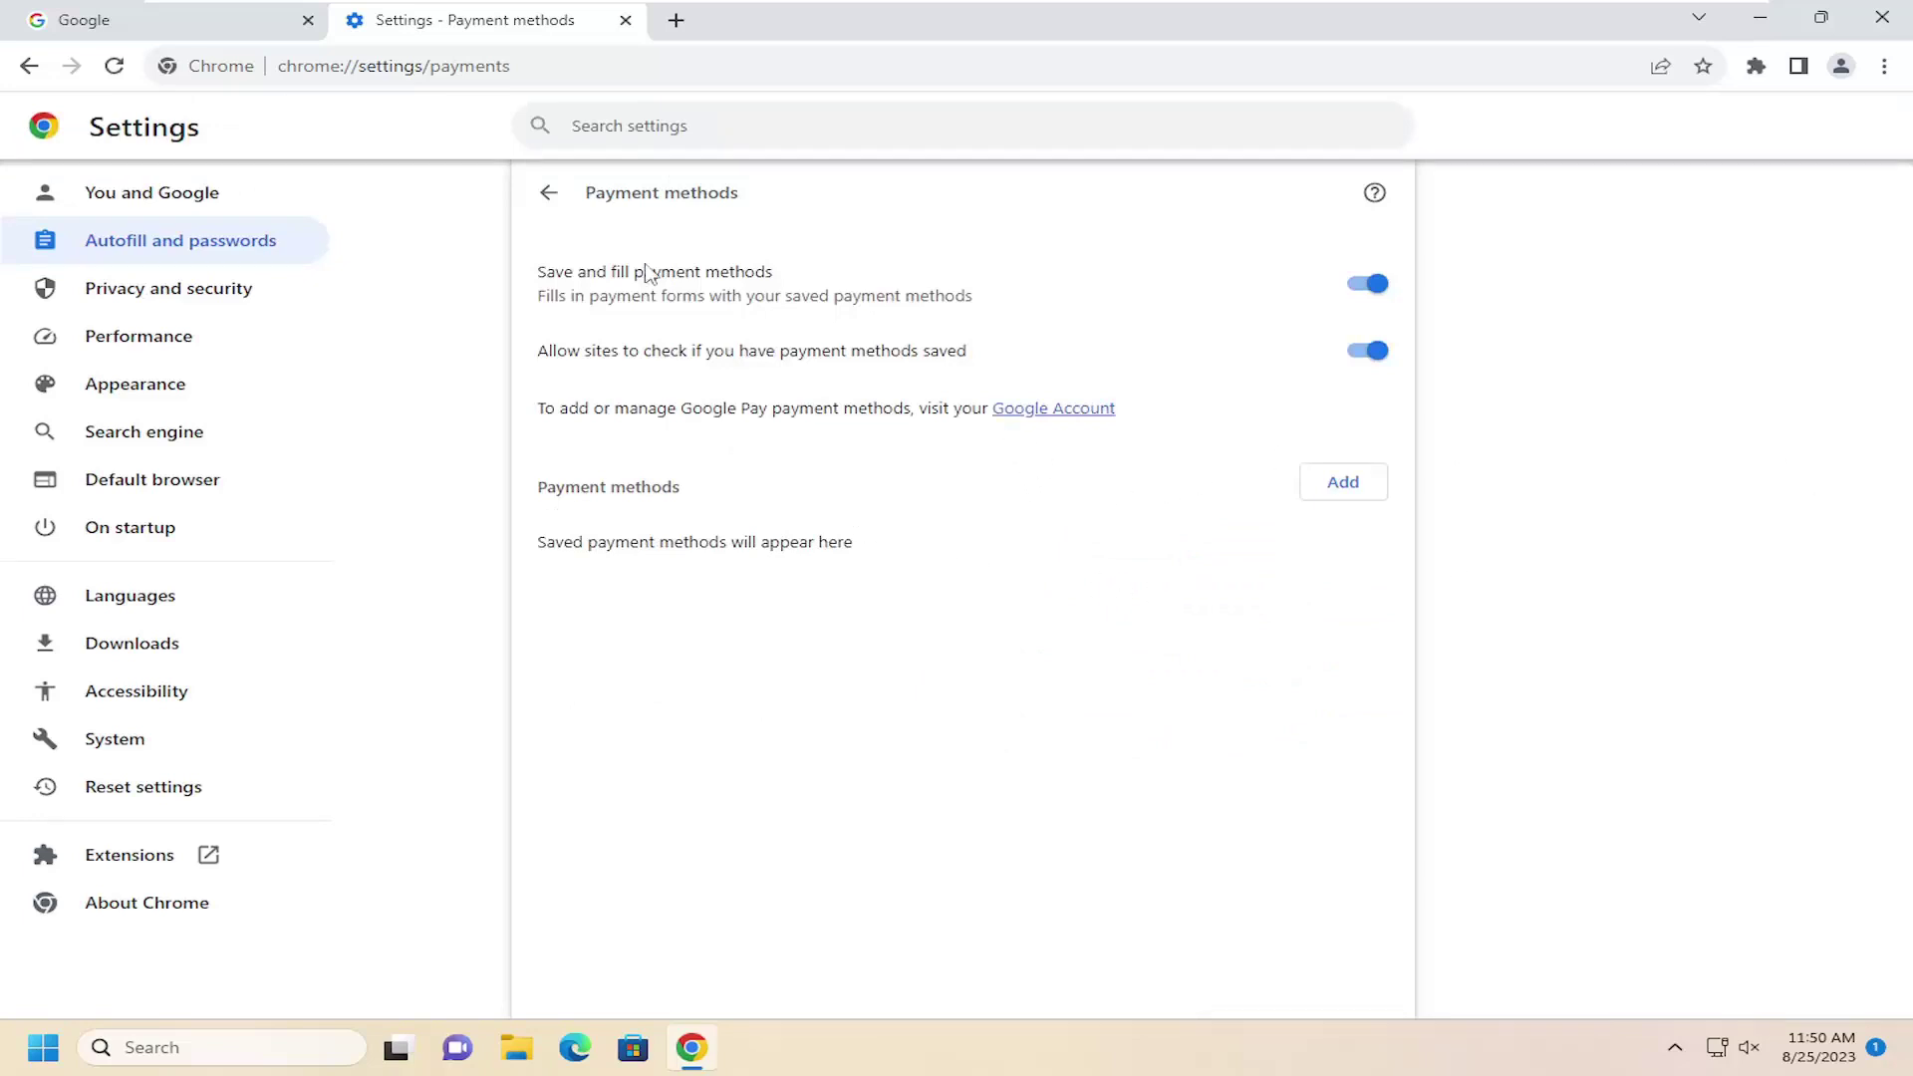
pyautogui.click(624, 20)
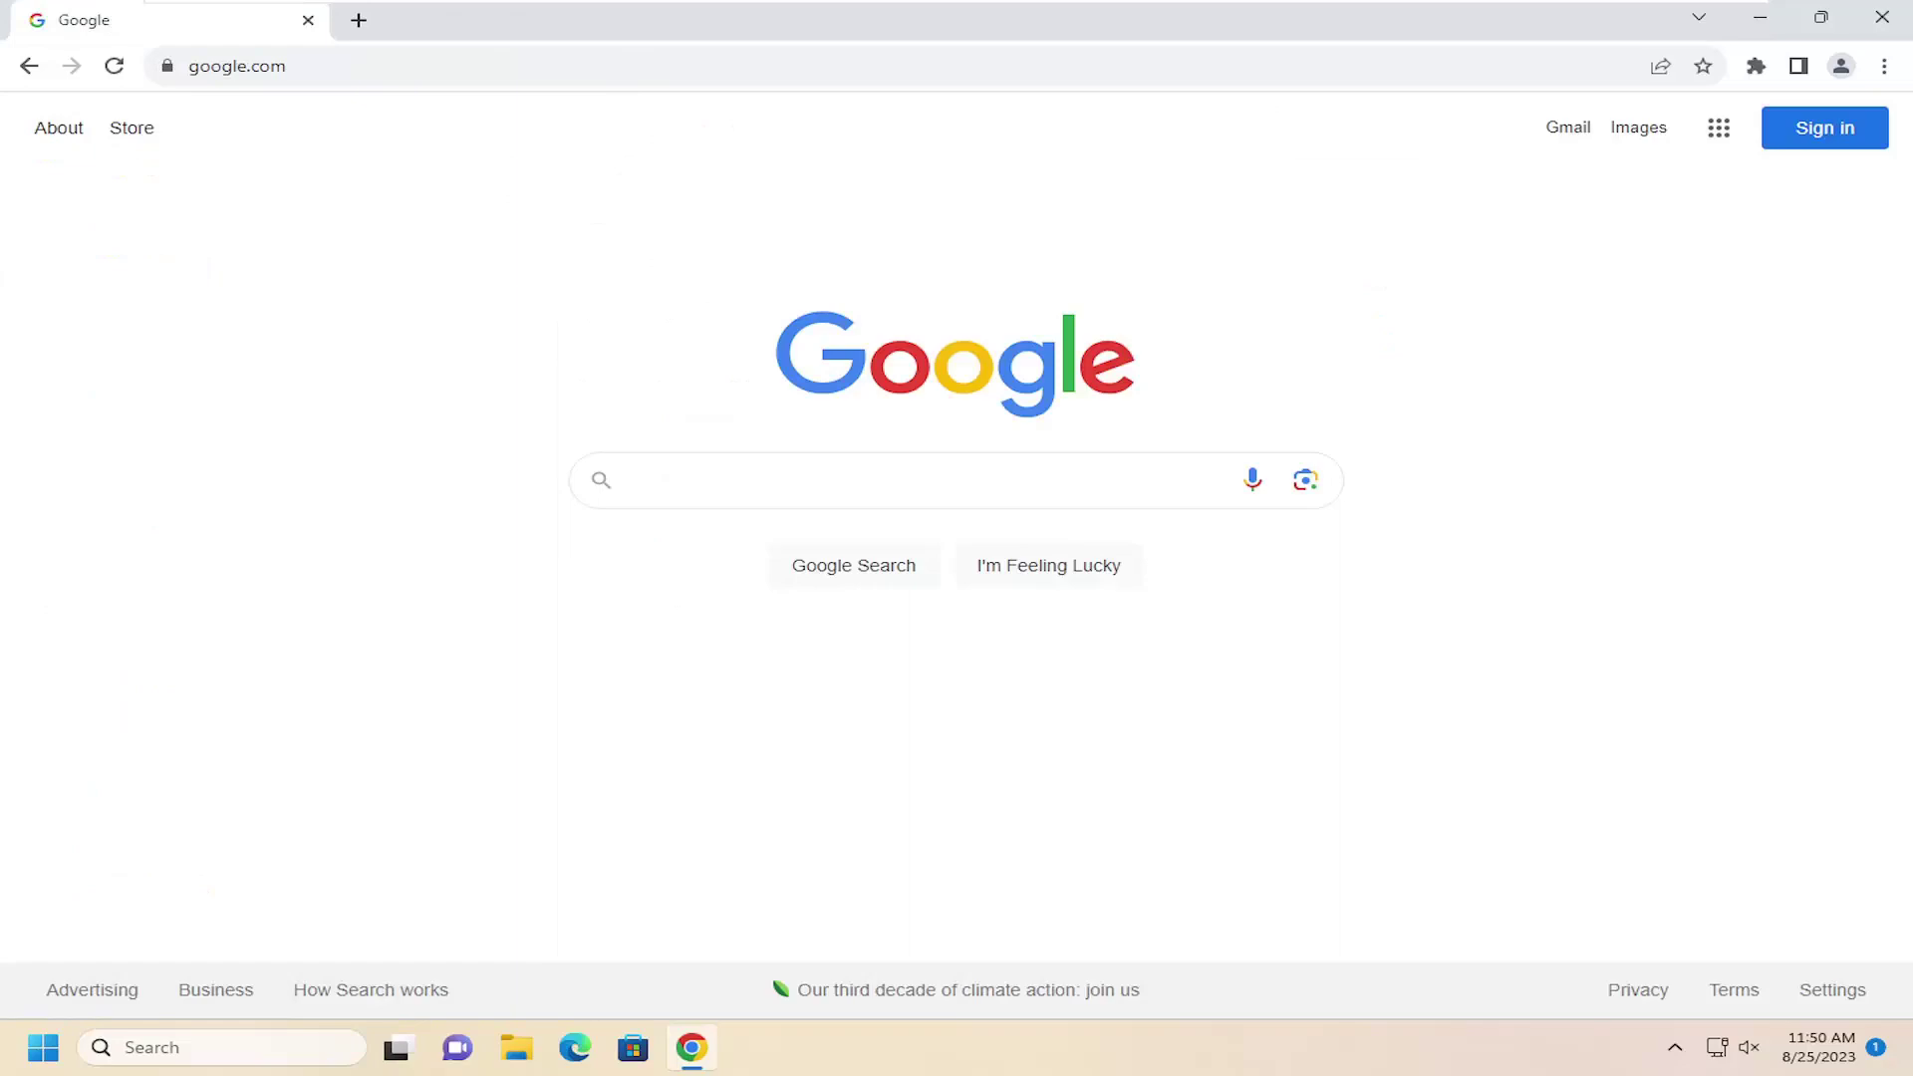